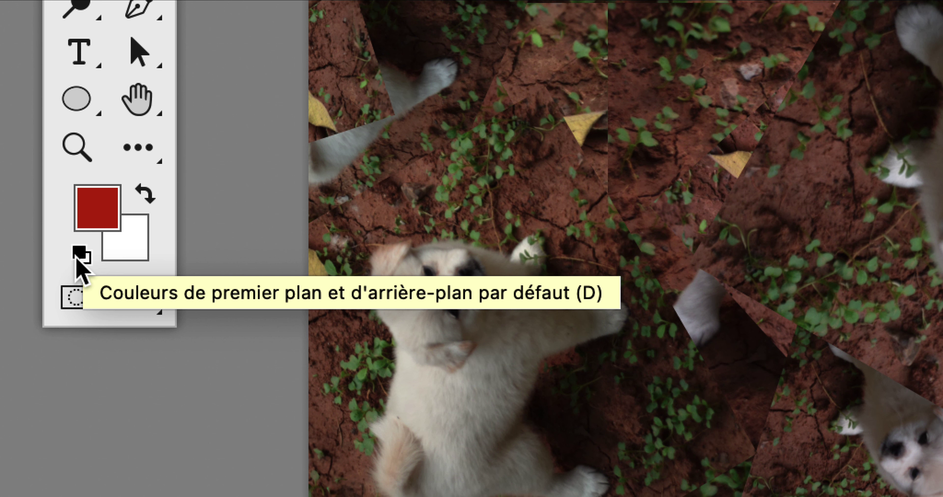
# Reset the foreground and background colours to their defaults, swap them, and fill the whole canvas with the white foreground colour
pyautogui.click(79, 303)
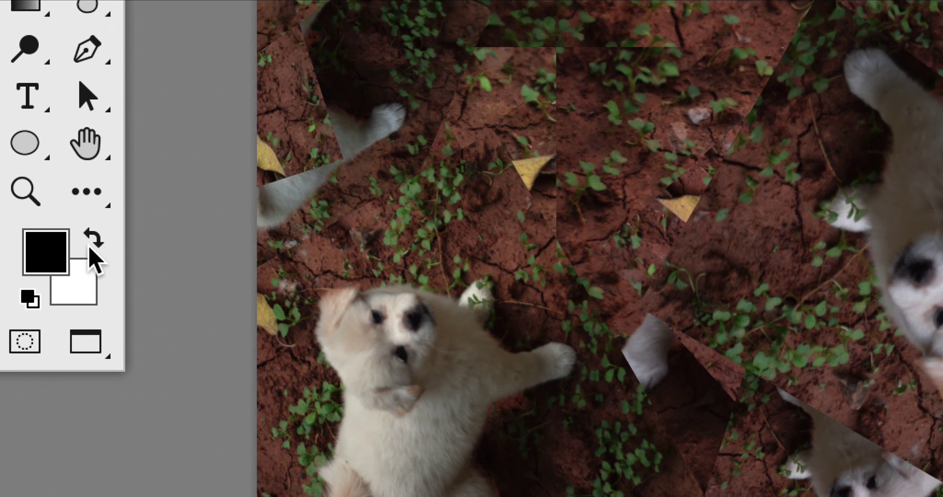
pyautogui.click(136, 201)
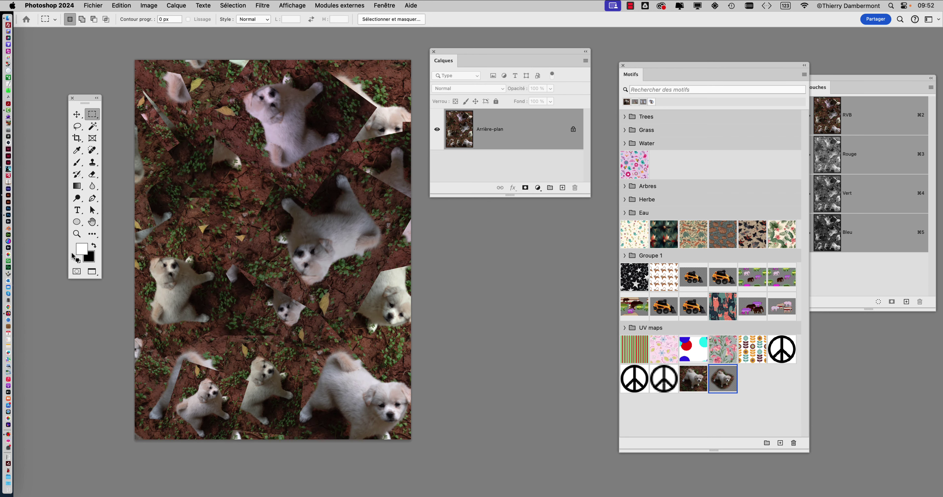
pyautogui.hotkey('alt', 'BackSpace')
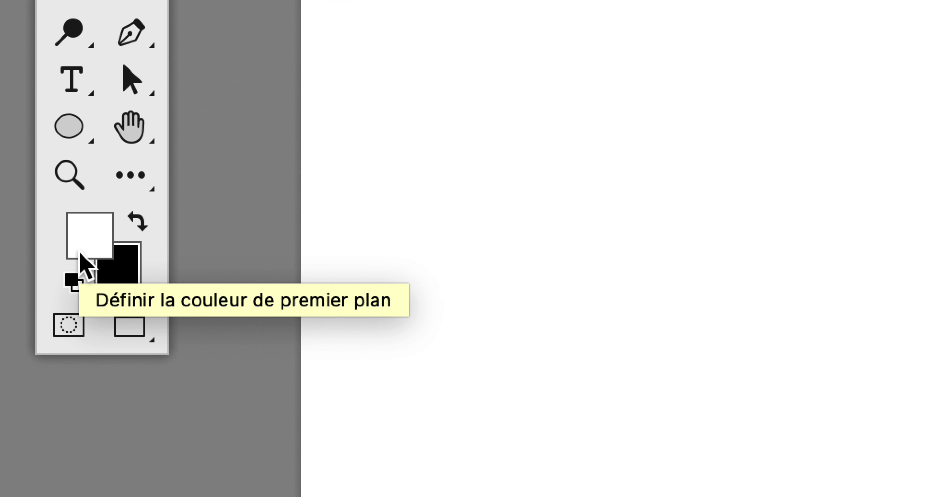
# Restore the default colours and swap them again so white is the foreground, and move the toolbox farther from the canvas
pyautogui.click(74, 281)
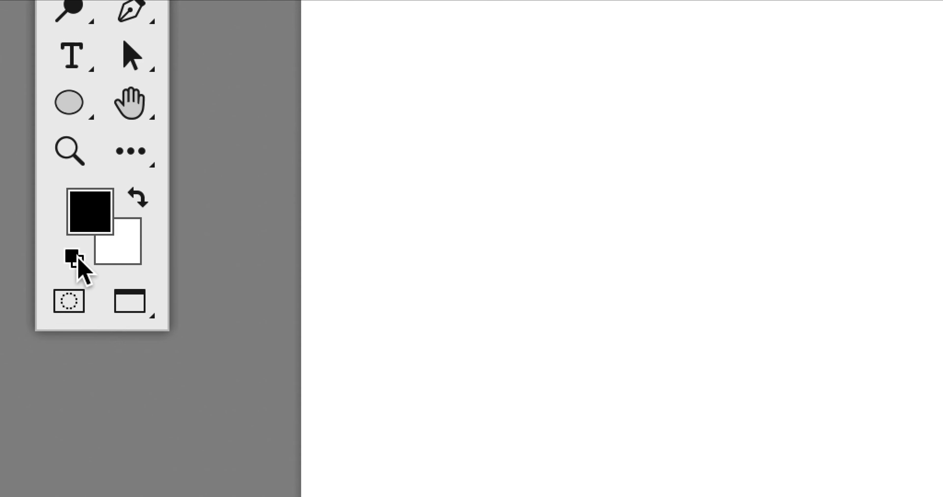
pyautogui.click(143, 198)
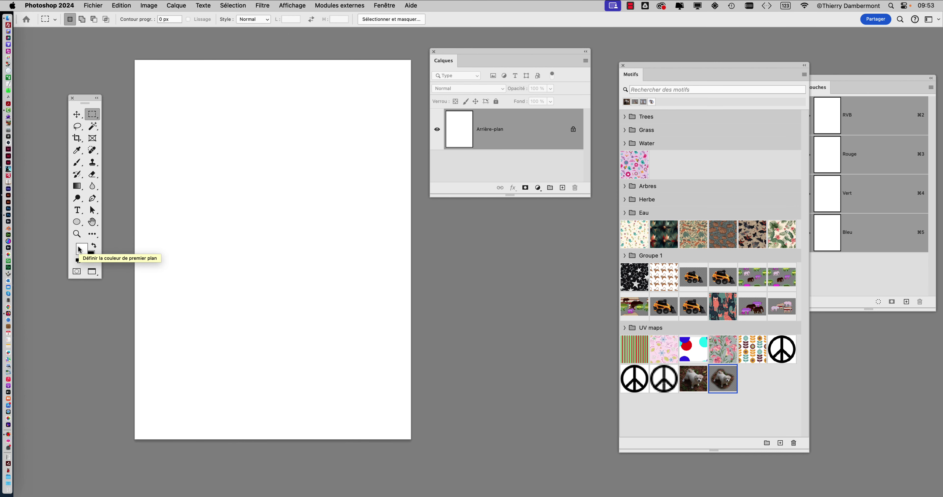
pyautogui.moveTo(85, 103); pyautogui.dragTo(72, 87)
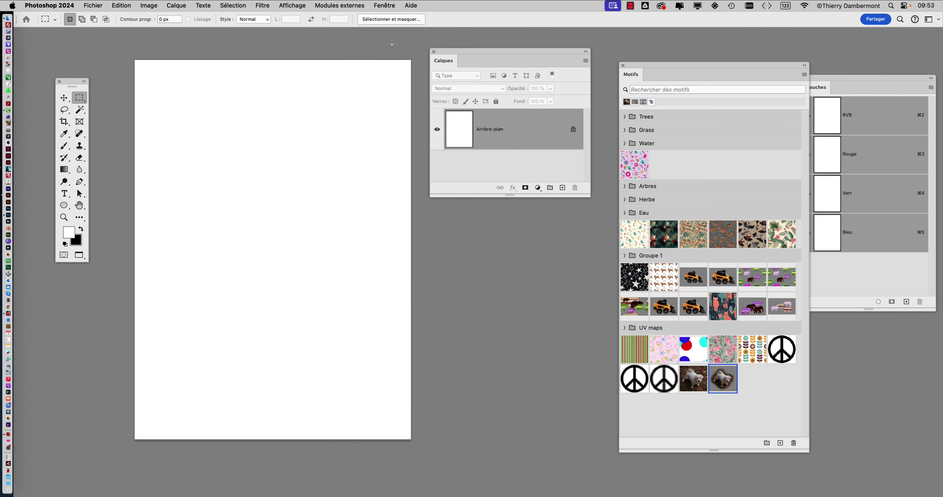
# Fill the background layer with Blanc in Normal mode at 100% opacity using the Remplir command
pyautogui.hotkey('shift', 'F5')
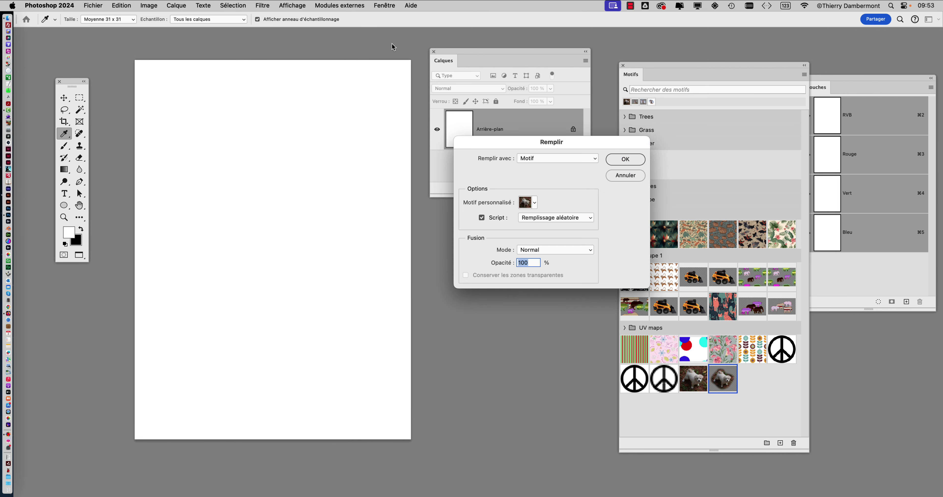
pyautogui.click(554, 157)
pyautogui.click(544, 203)
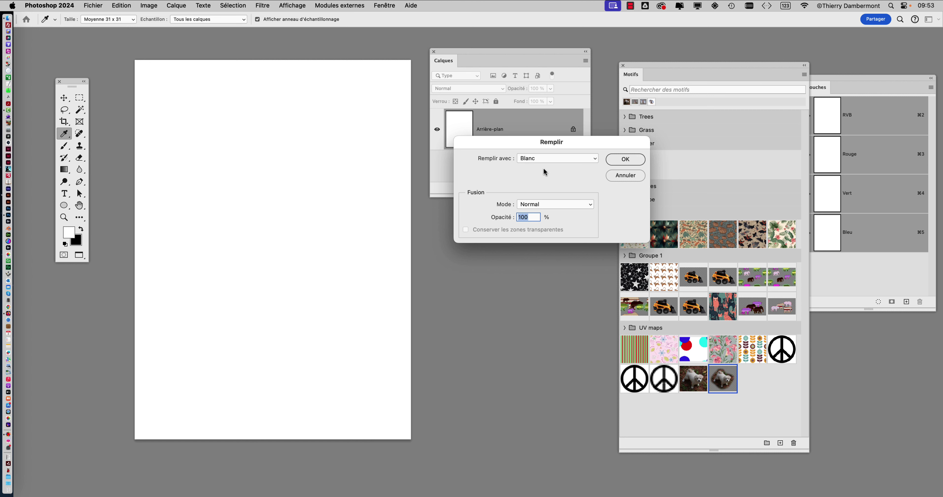
pyautogui.click(625, 159)
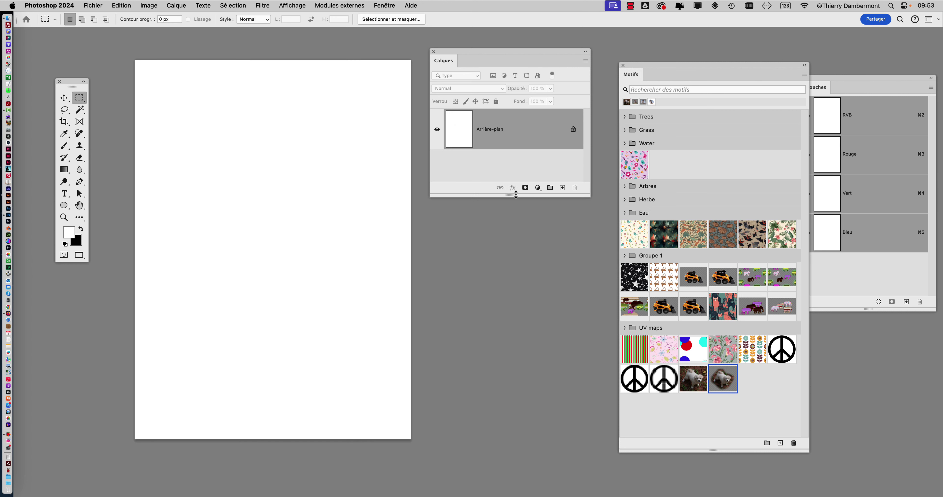
# Fill the white background with a plain repeat of the soft-edged cut-out puppy pattern, using Motif without a script
pyautogui.hotkey('shift', 'F5')
pyautogui.click(536, 159)
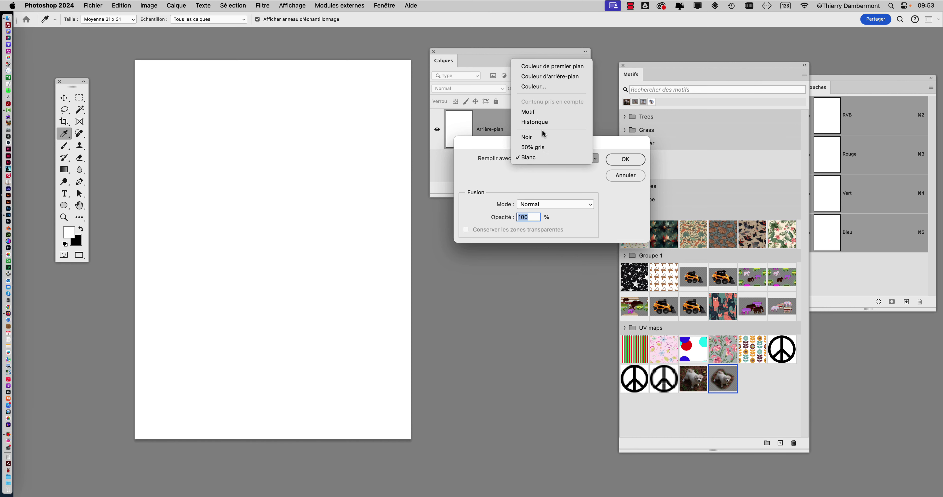
pyautogui.click(537, 112)
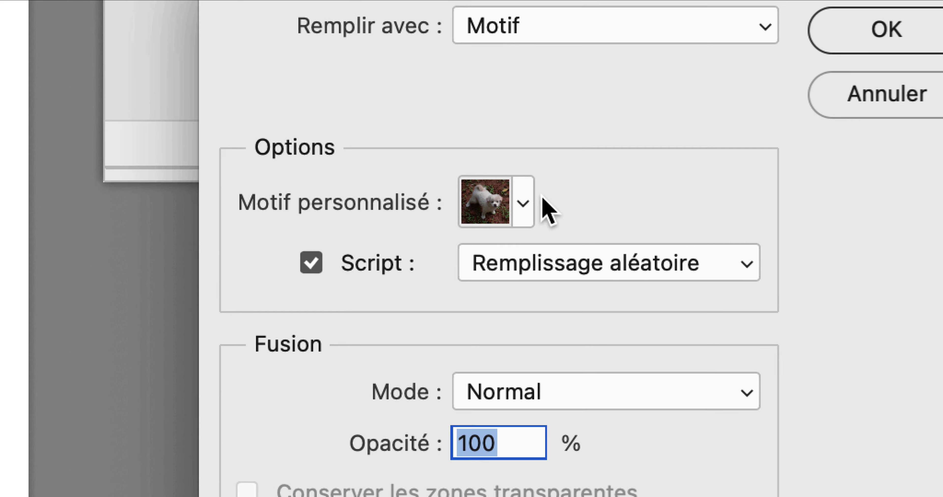
pyautogui.click(535, 202)
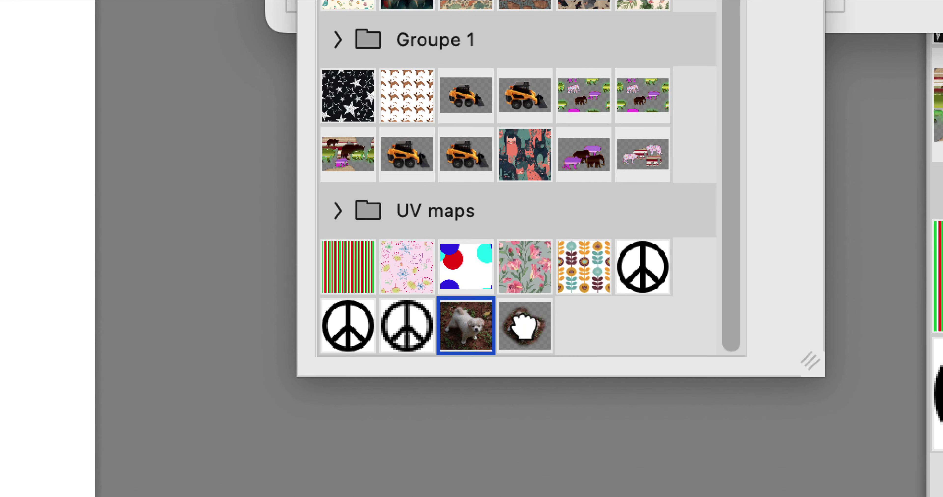
pyautogui.click(527, 337)
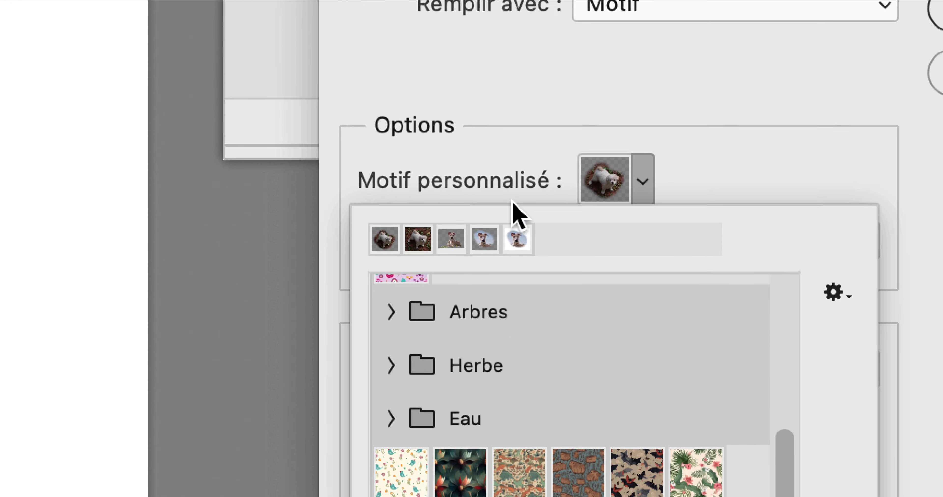
pyautogui.click(520, 202)
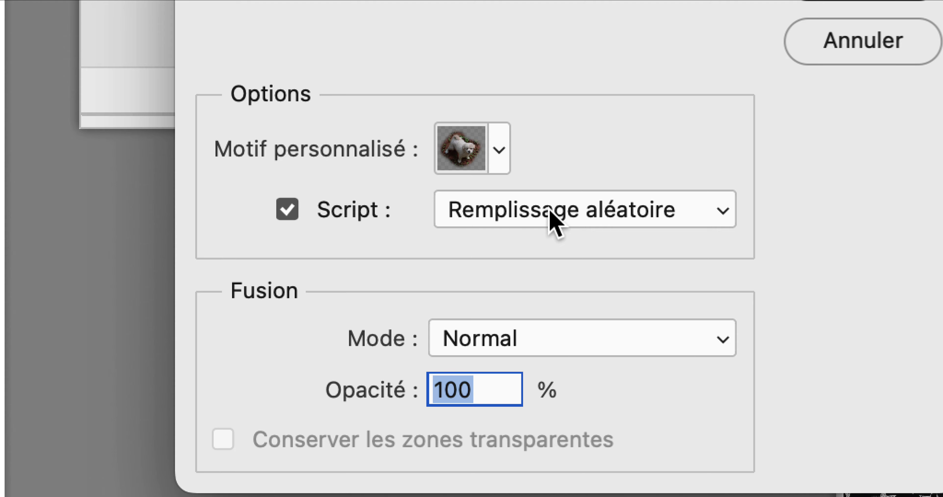
pyautogui.press('alt')
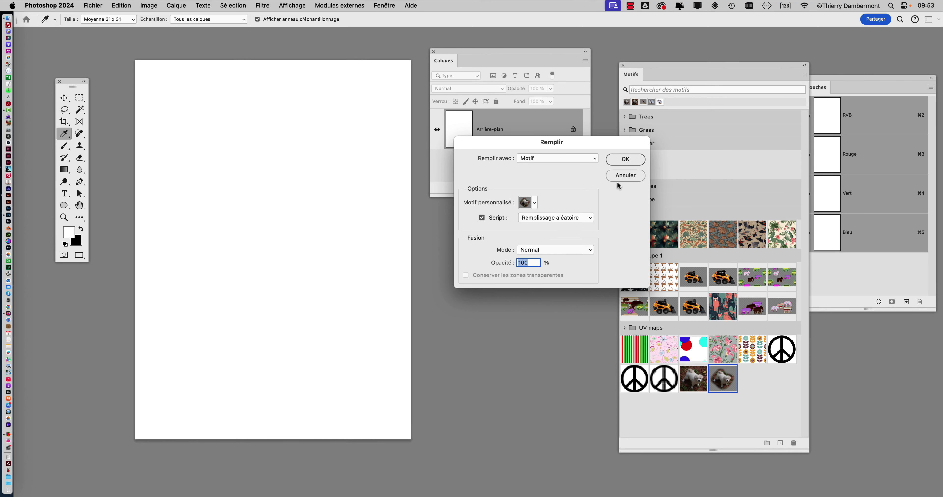
pyautogui.click(622, 166)
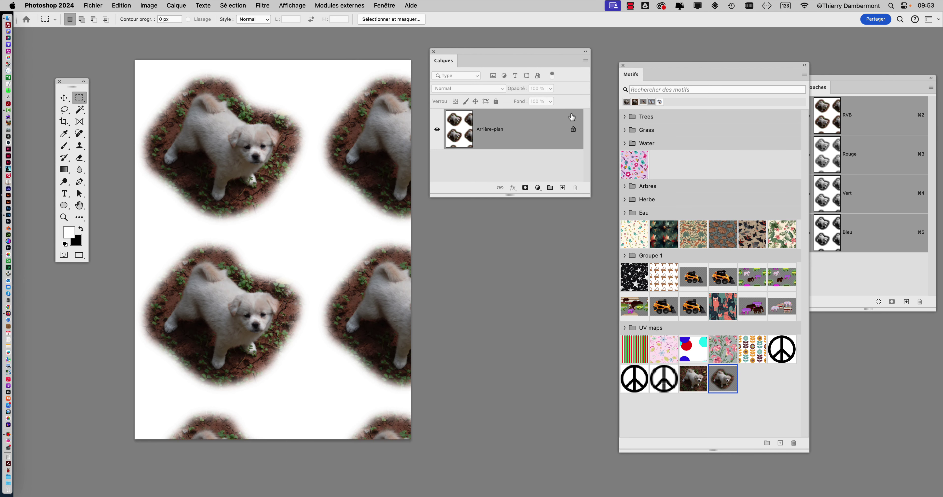
# Enable the Remplissage aléatoire script for the puppy pattern fill, and cancel the random fill
pyautogui.hotkey('shift', 'F5')
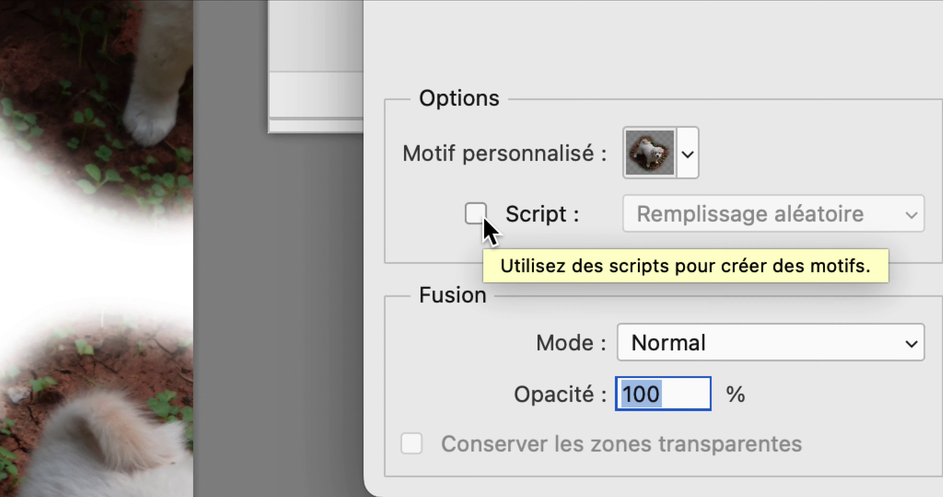
pyautogui.click(482, 218)
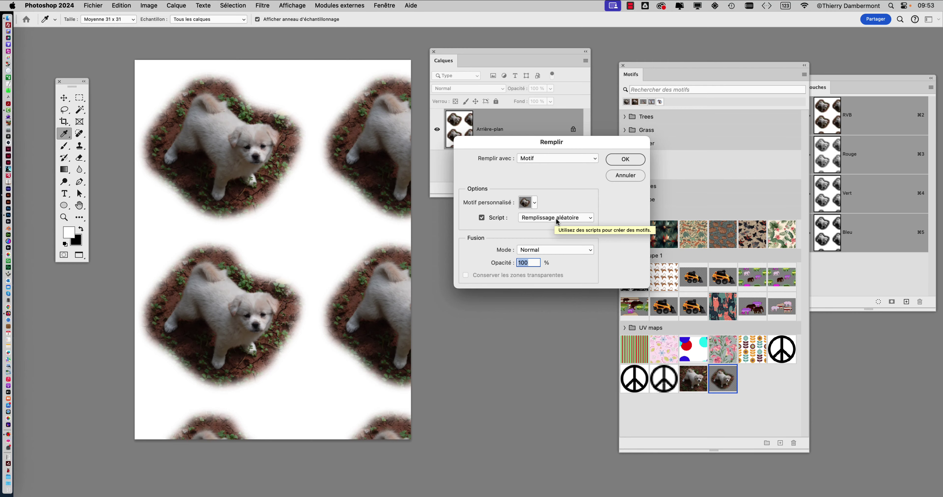
pyautogui.click(625, 159)
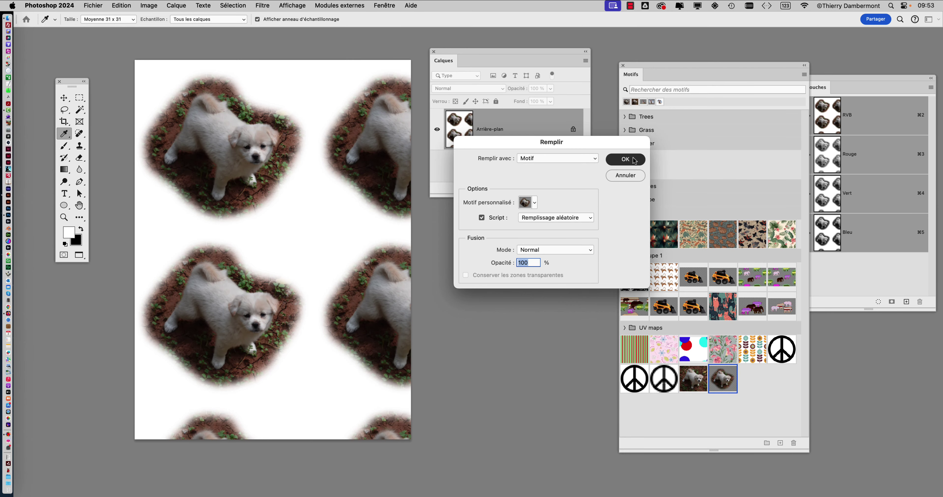
pyautogui.click(669, 189)
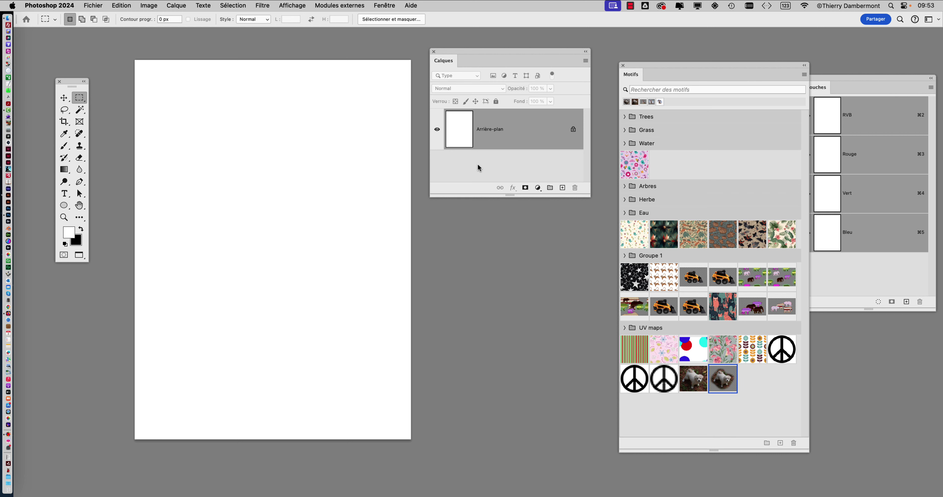
# Try a Remplissage aléatoire fill of the background with the cut-out puppy pattern using the Par défaut preset, and undo it
pyautogui.hotkey('shift', 'F5')
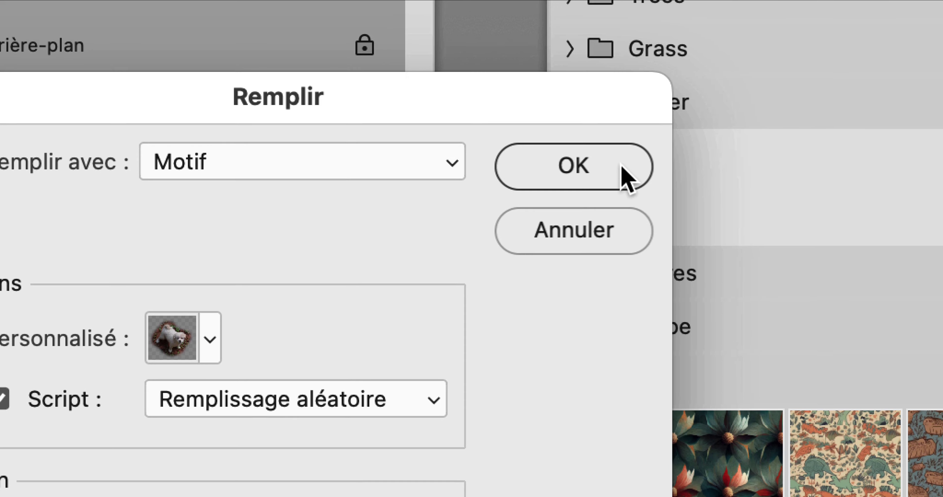
pyautogui.click(838, 3)
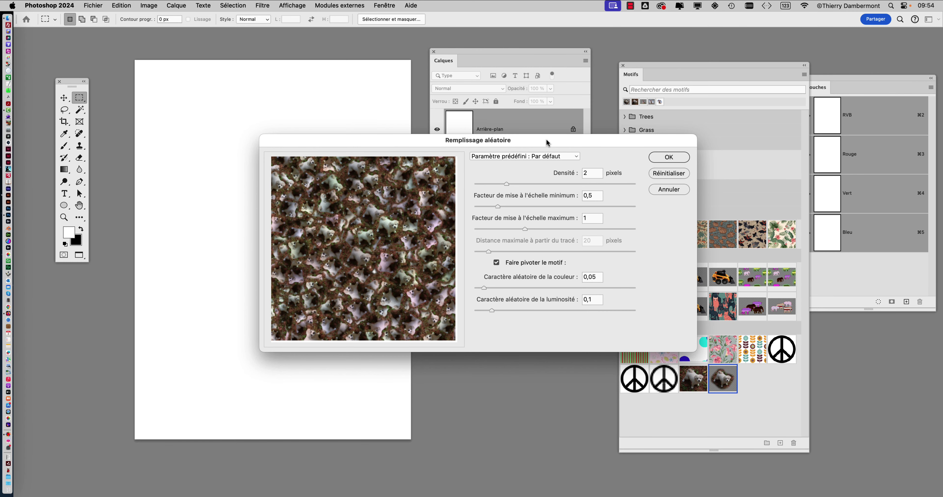
pyautogui.moveTo(545, 139); pyautogui.dragTo(732, 109)
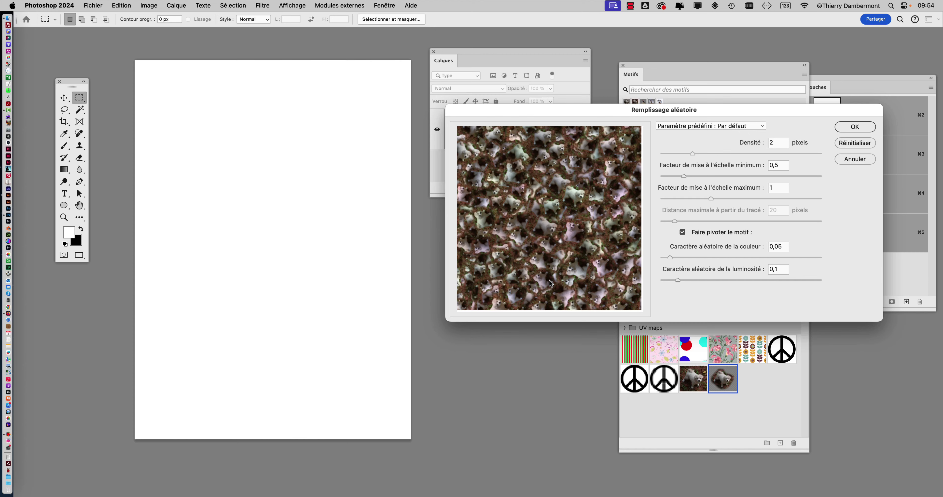
pyautogui.click(854, 127)
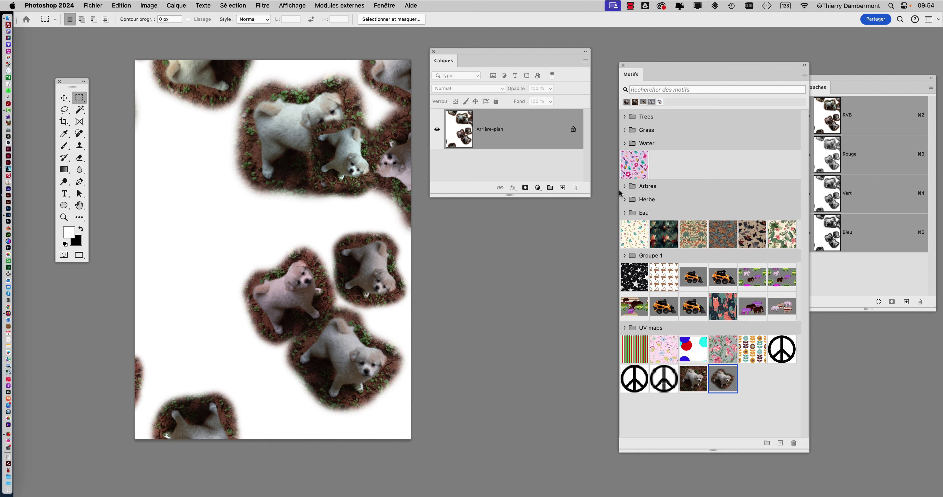
pyautogui.press('super+z')
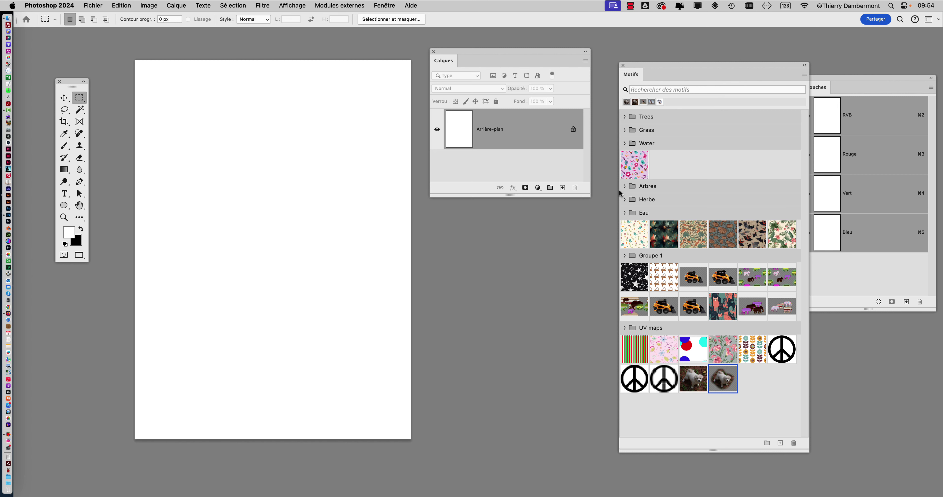
# Try the random puppy pattern fill with the density set to 6.1 pixels, and undo it
pyautogui.hotkey('shift', 'F5')
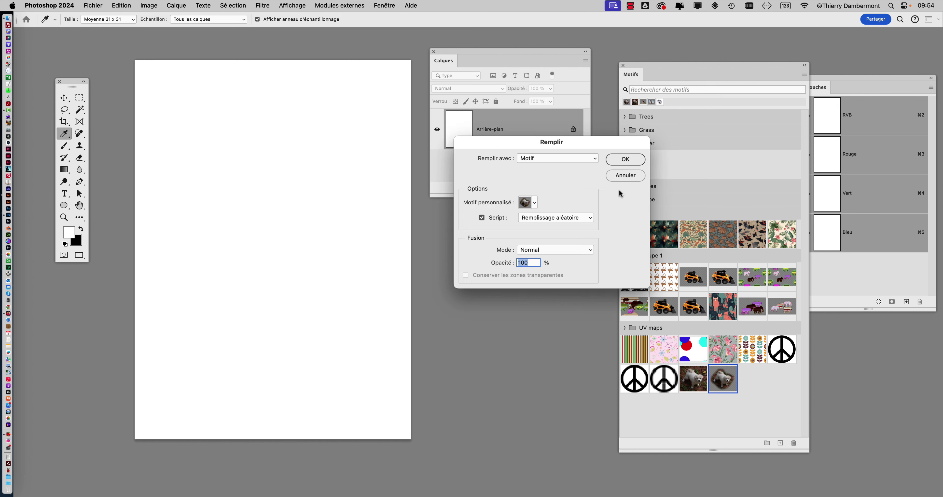
pyautogui.click(635, 162)
pyautogui.moveTo(522, 139); pyautogui.dragTo(608, 141)
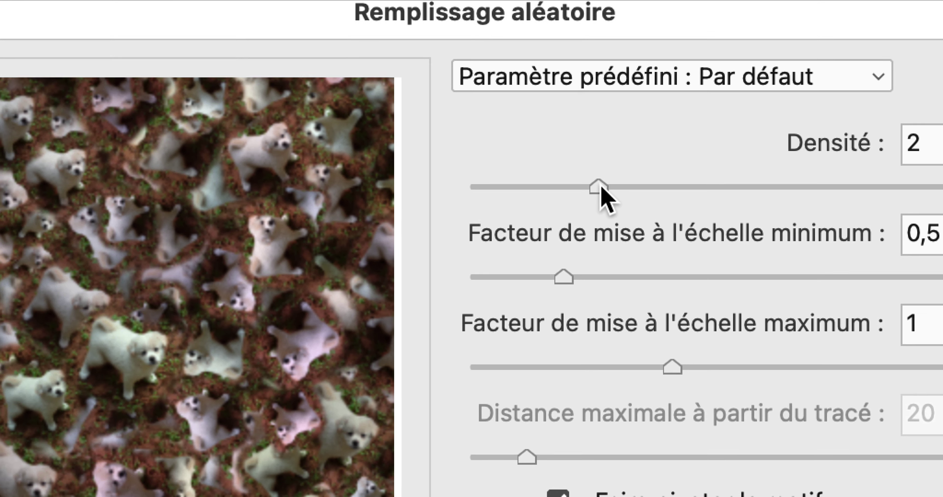
pyautogui.moveTo(479, 180); pyautogui.dragTo(461, 180)
pyautogui.moveTo(597, 186); pyautogui.dragTo(647, 188)
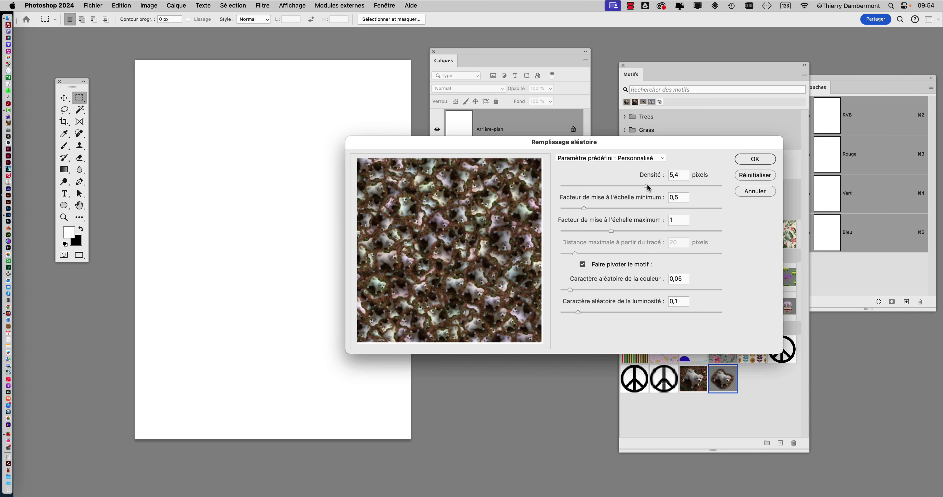
pyautogui.click(653, 185)
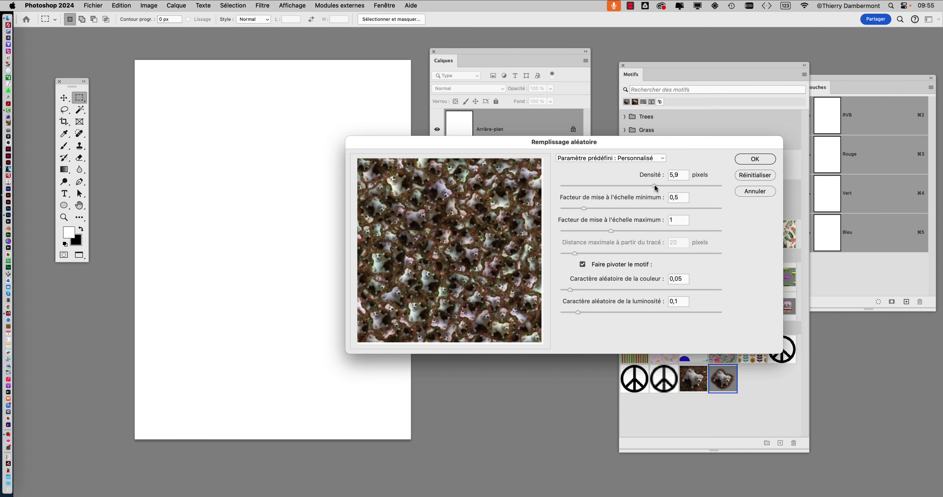
pyautogui.moveTo(655, 185); pyautogui.dragTo(659, 186)
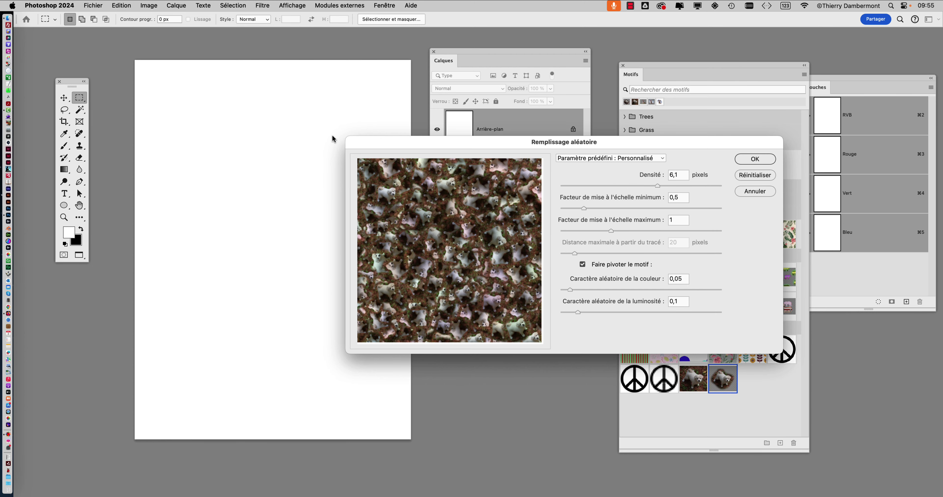
pyautogui.click(762, 159)
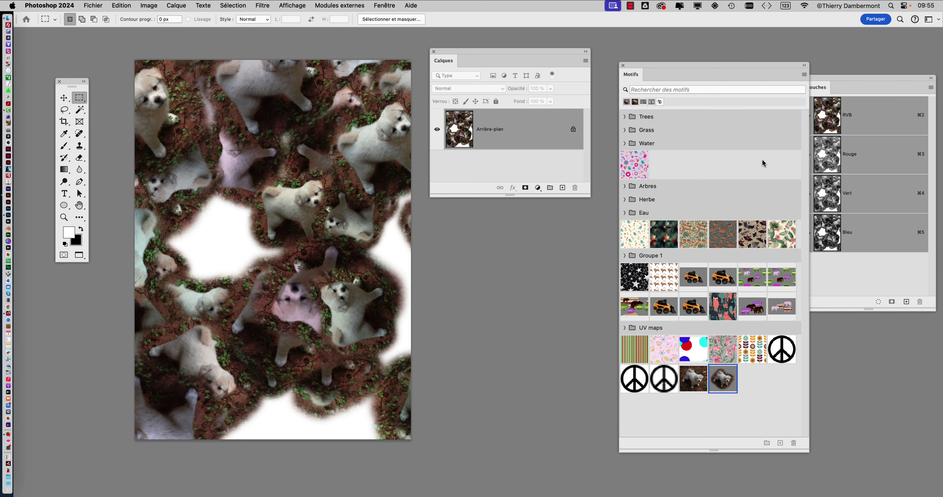
pyautogui.press('super+z')
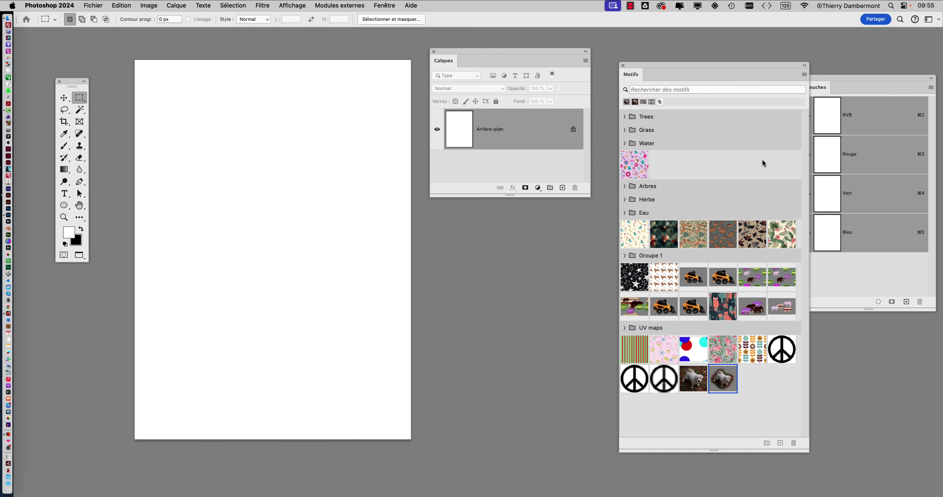
# Fill the background with the randomly scattered cut-out puppy pattern, raising the density to about 8.5 pixels
pyautogui.press('i')
pyautogui.hotkey('shift', 'F5')
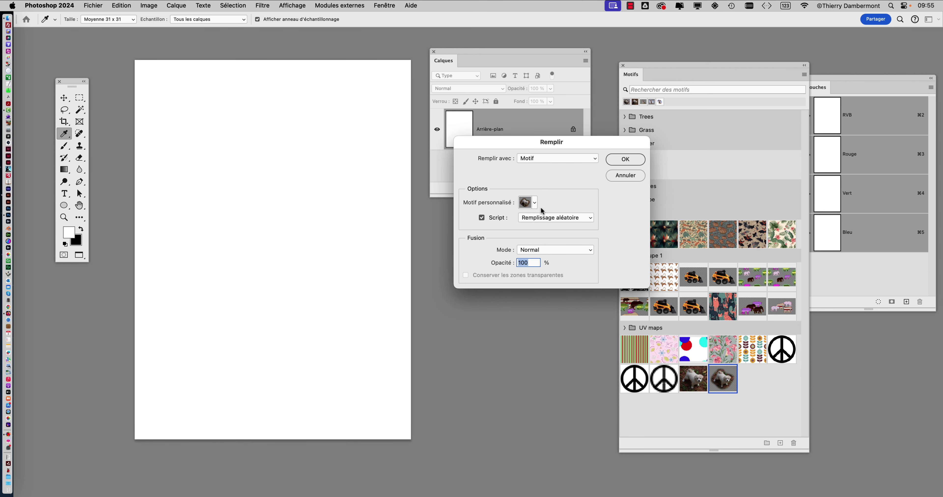
pyautogui.click(626, 160)
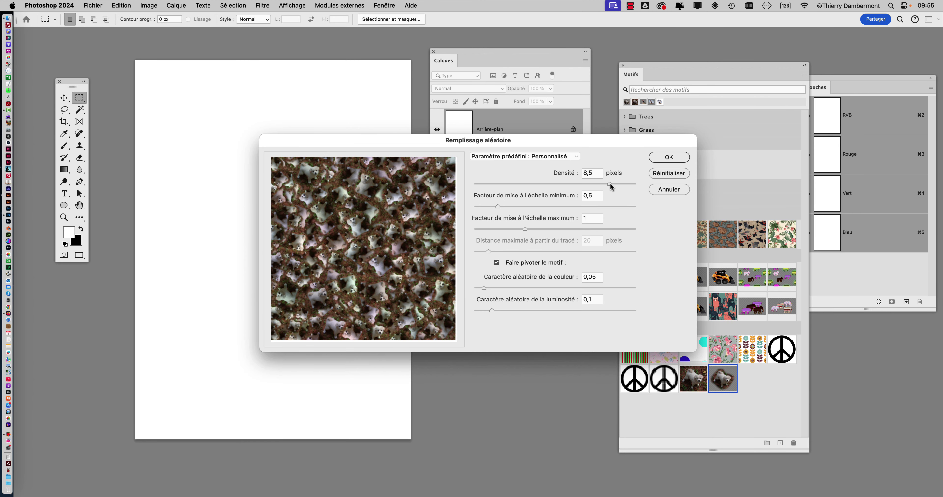
pyautogui.moveTo(610, 183); pyautogui.dragTo(616, 184)
pyautogui.click(660, 157)
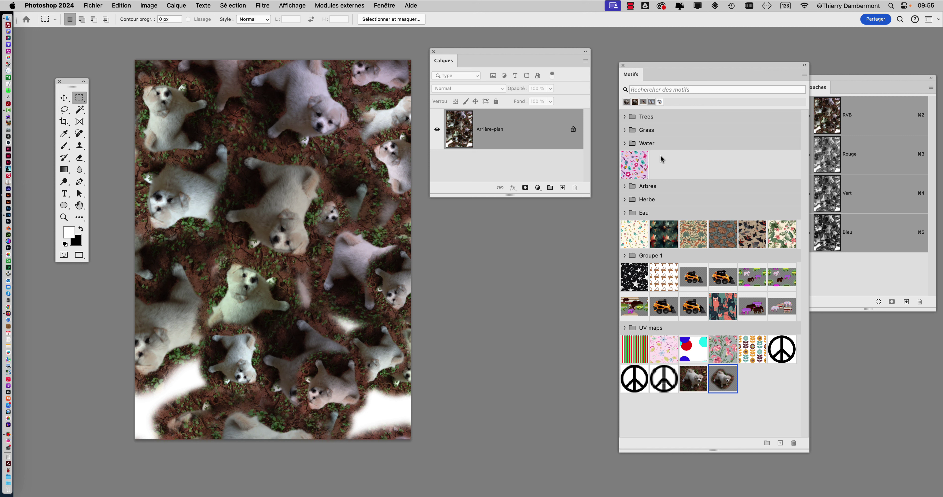
# Fill the background again with the random cut-out puppy pattern, using the custom settings with a density of 8.9 pixels
pyautogui.hotkey('shift', 'F5')
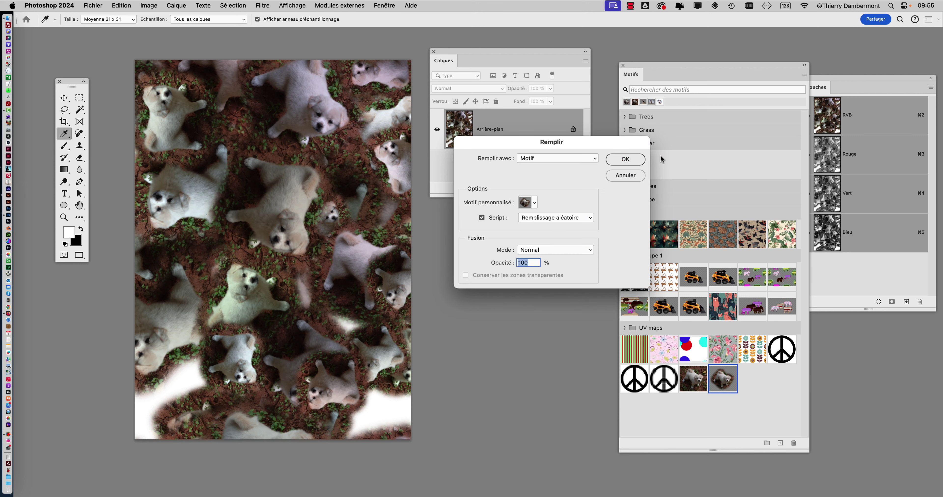
pyautogui.click(633, 160)
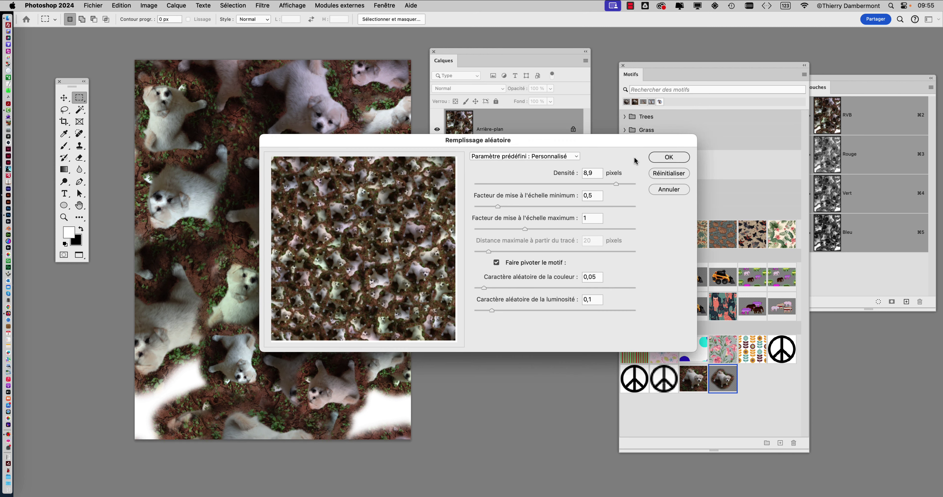
pyautogui.click(660, 157)
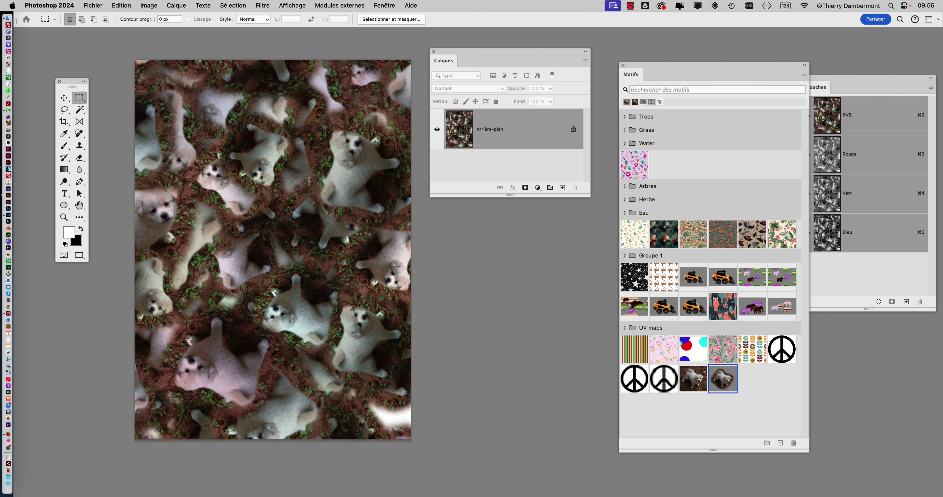
# Examine up close how the scattered puppies blend together and cover the background
pyautogui.scroll(5, 295, 195)
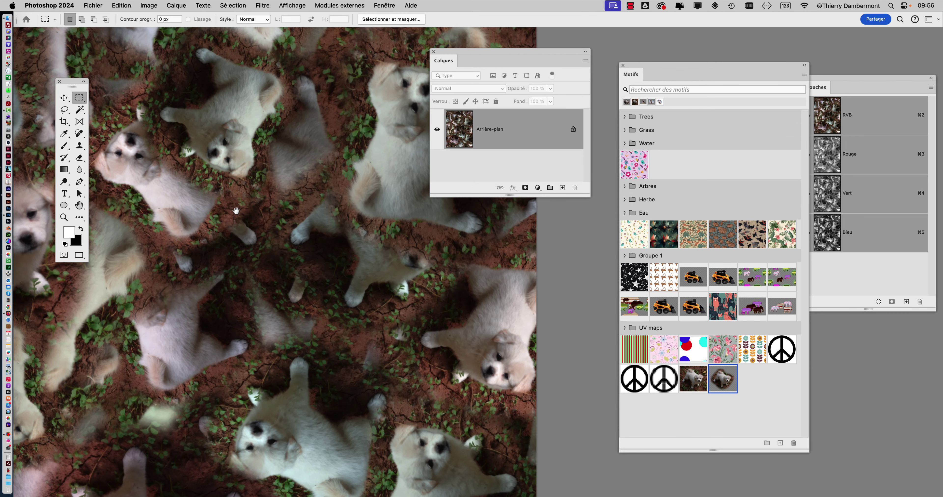
pyautogui.moveTo(236, 211); pyautogui.dragTo(379, 252)
pyautogui.scroll(2, 324, 273)
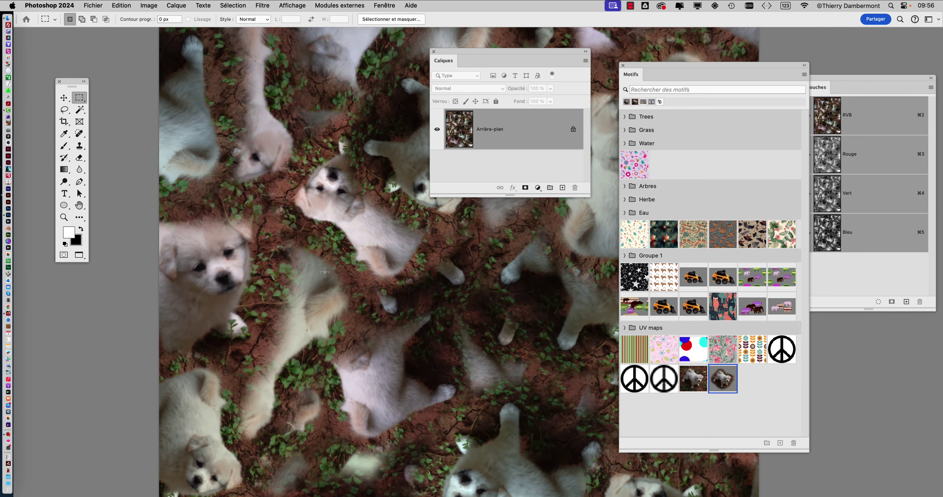
pyautogui.scroll(-3, 324, 273)
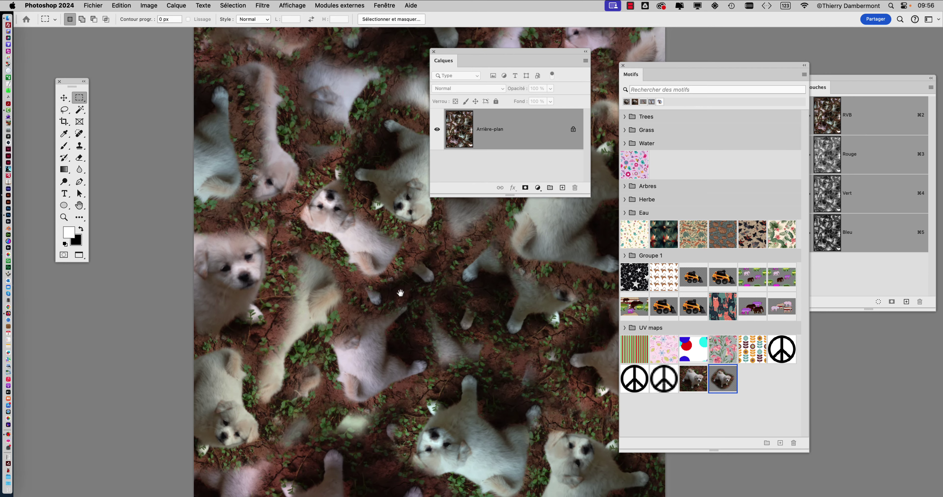
pyautogui.moveTo(400, 293); pyautogui.dragTo(315, 235)
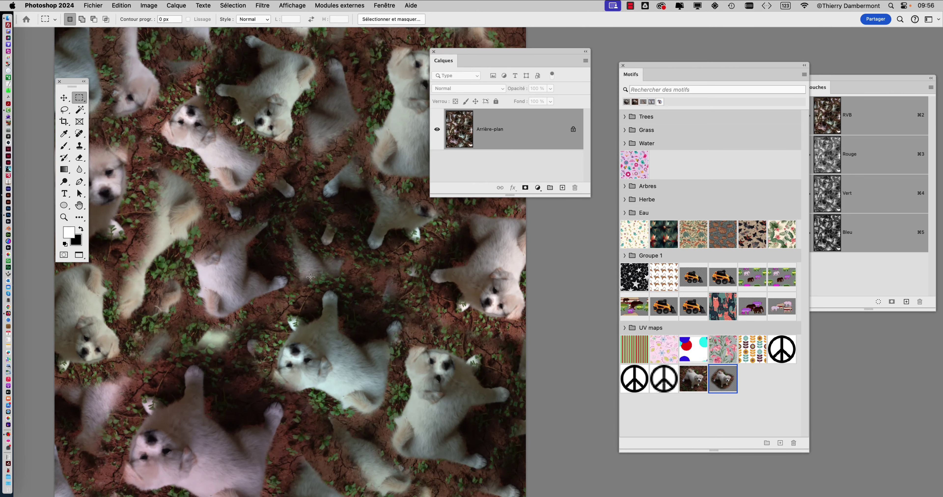
pyautogui.scroll(2, 306, 204)
pyautogui.scroll(-4, 248, 194)
# Save the document as a new Photoshop file named remplissage aleatoire - 02.psd in the PHOTOSHOP folder
pyautogui.click(91, 4)
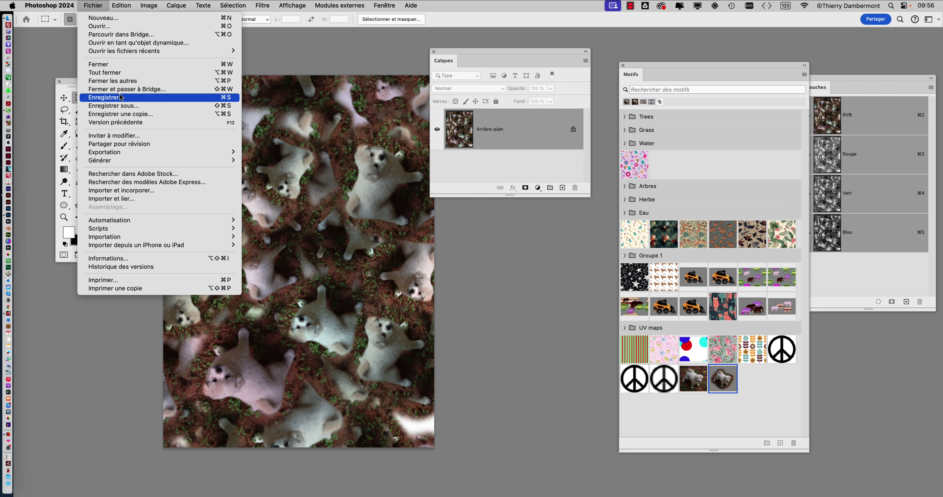
pyautogui.click(126, 106)
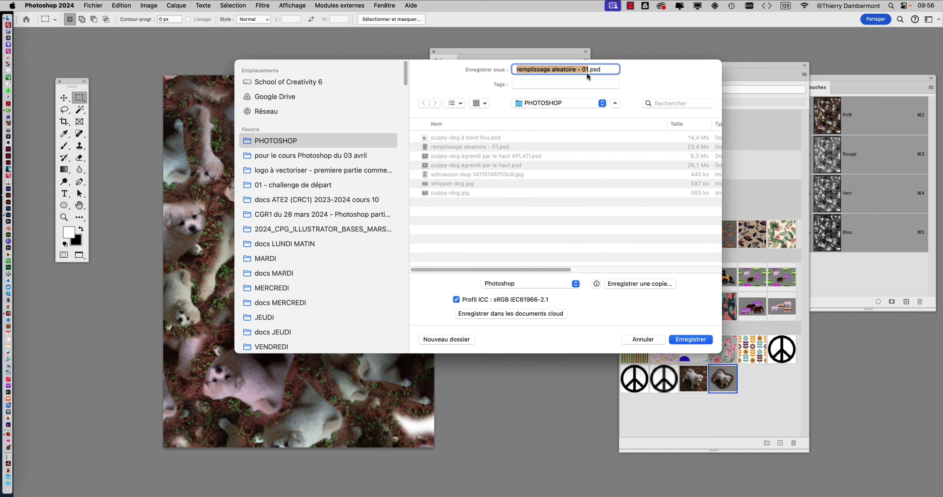
pyautogui.click(586, 70)
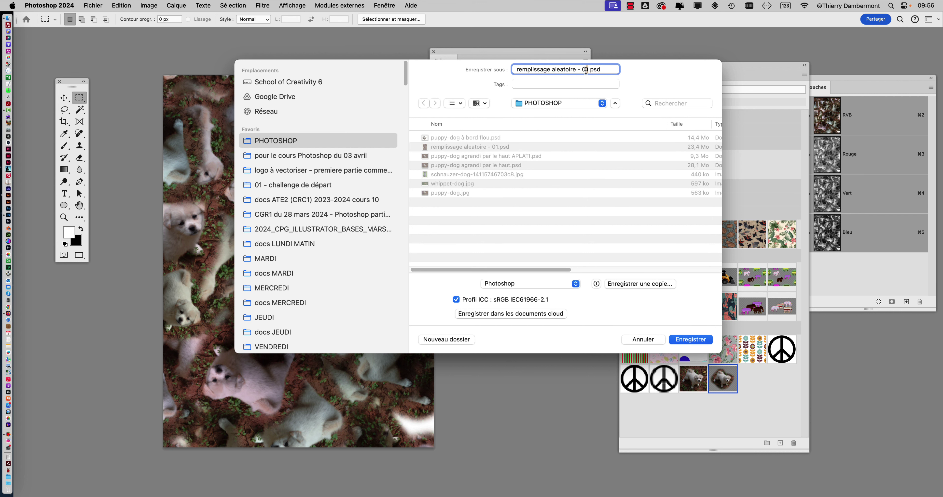
pyautogui.hotkey('shift', 'Right')
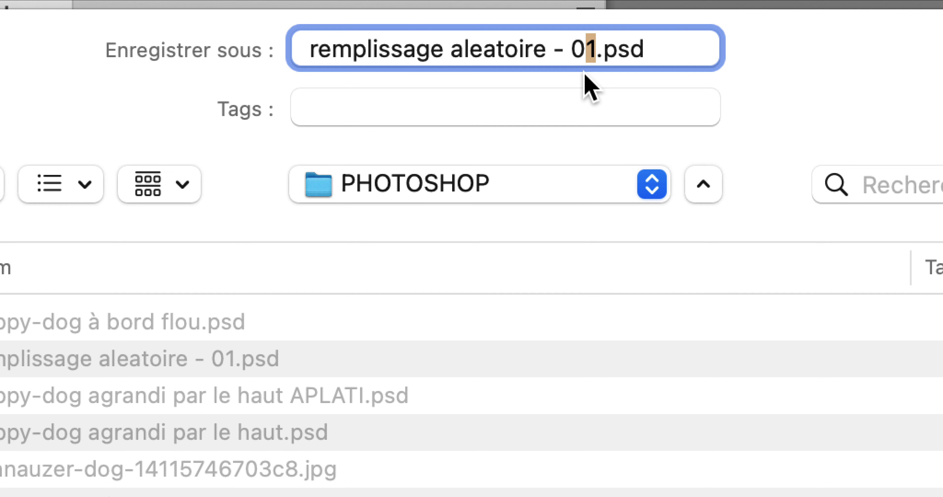
pyautogui.write('2')
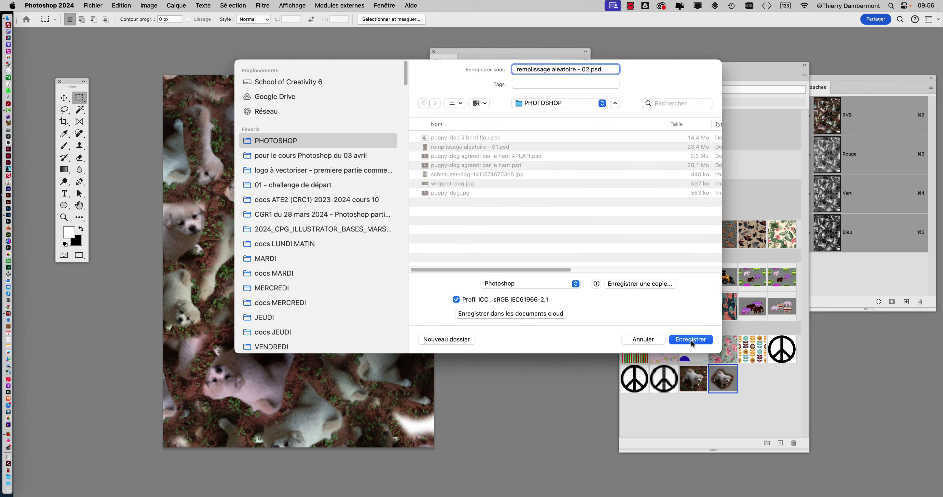
pyautogui.click(690, 340)
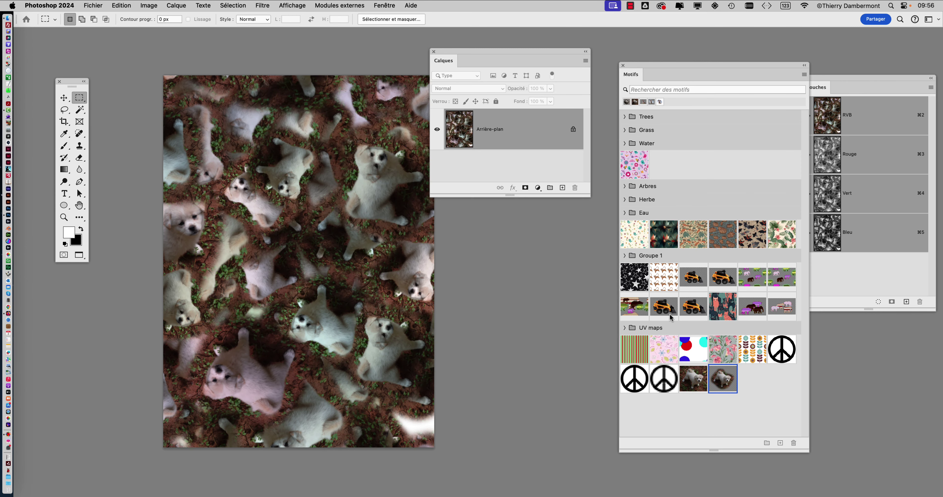